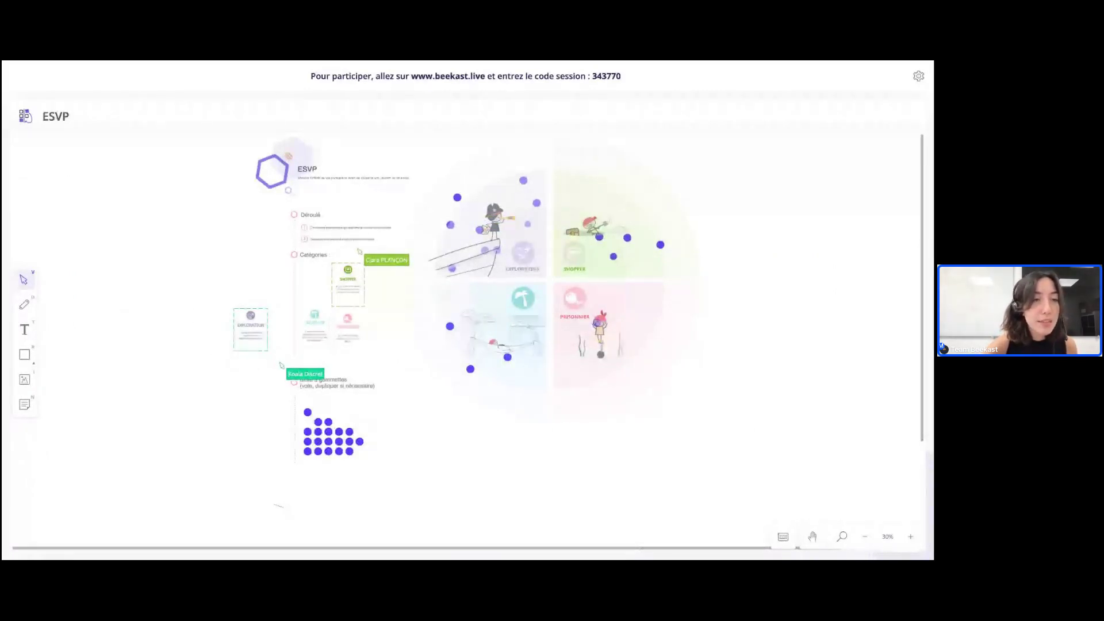
# Leave the projection, reopen the ESVP canvas slide, and select the Shopper category card and the four-quadrant picture
pyautogui.press('Escape')
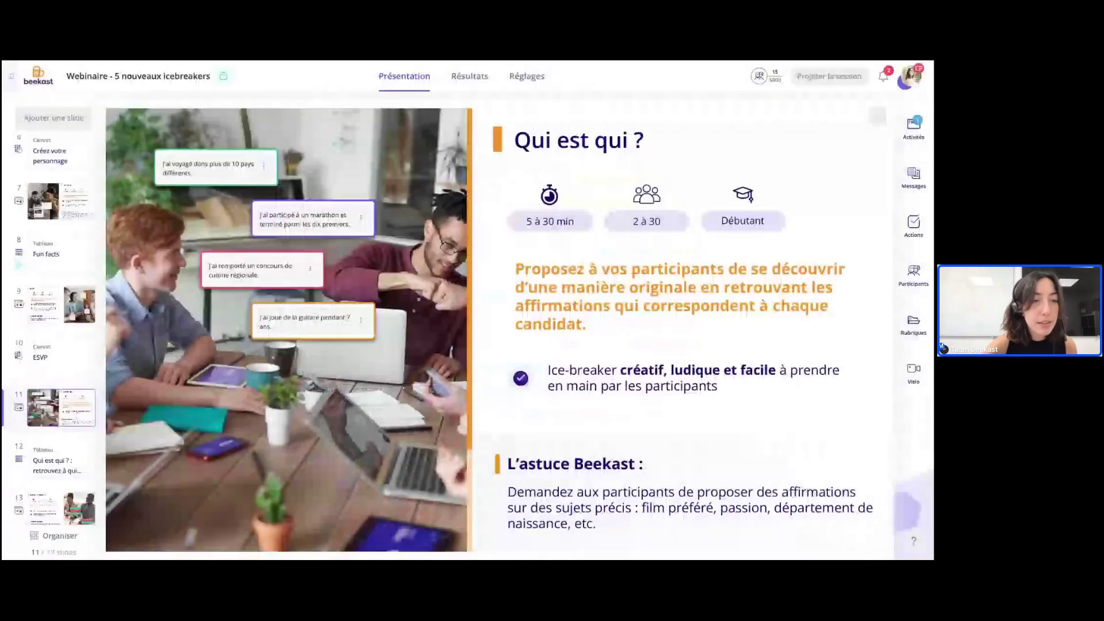
pyautogui.click(58, 356)
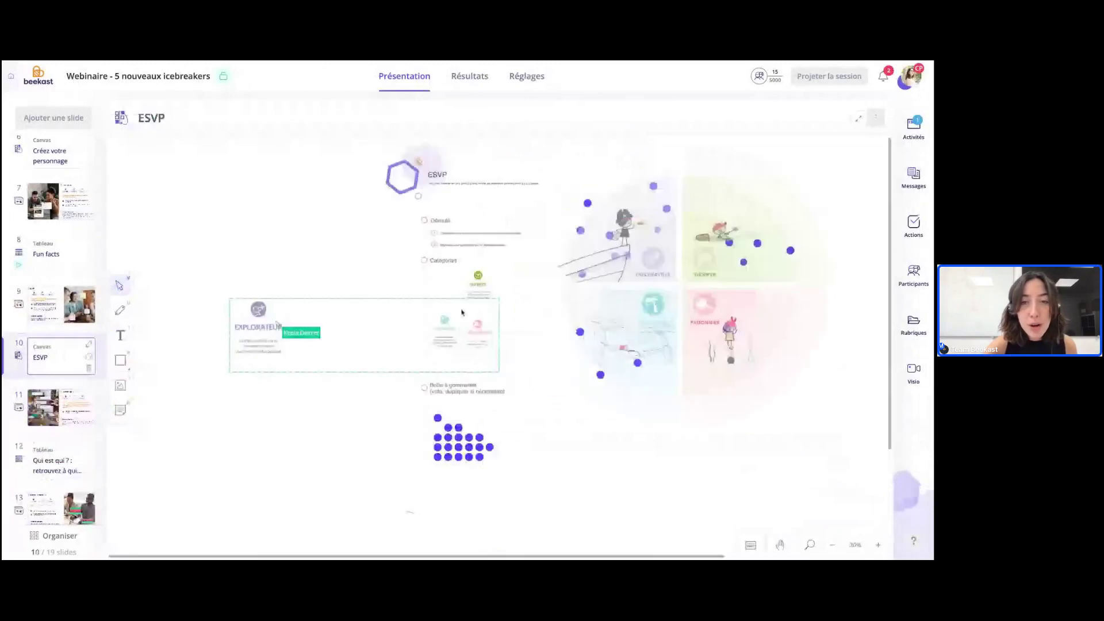
pyautogui.click(486, 280)
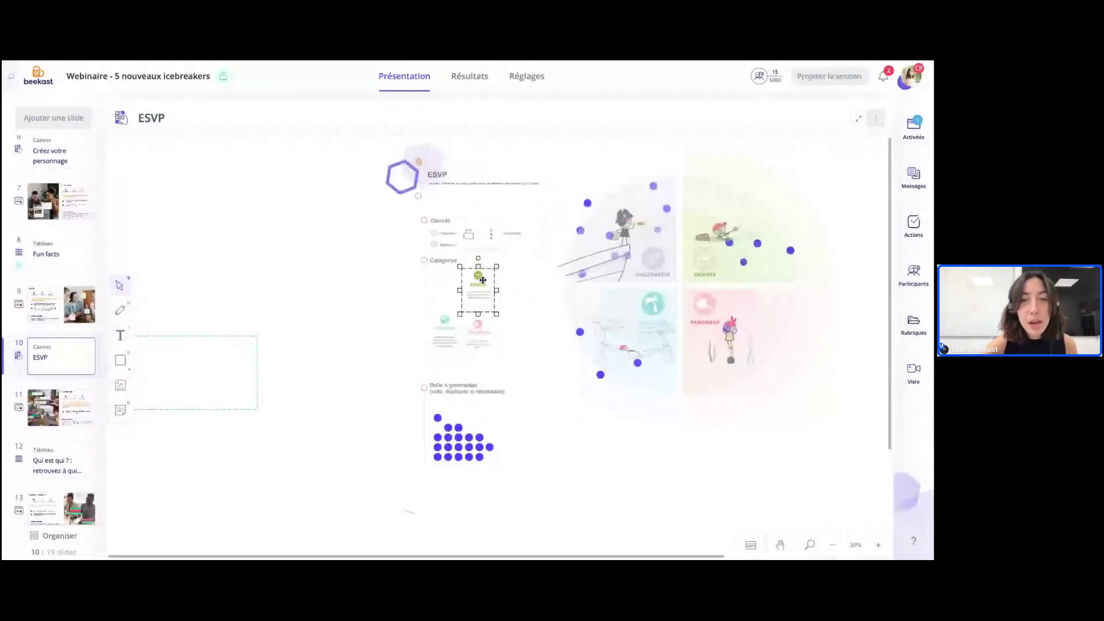
pyautogui.click(635, 200)
pyautogui.scroll(3, 661, 195)
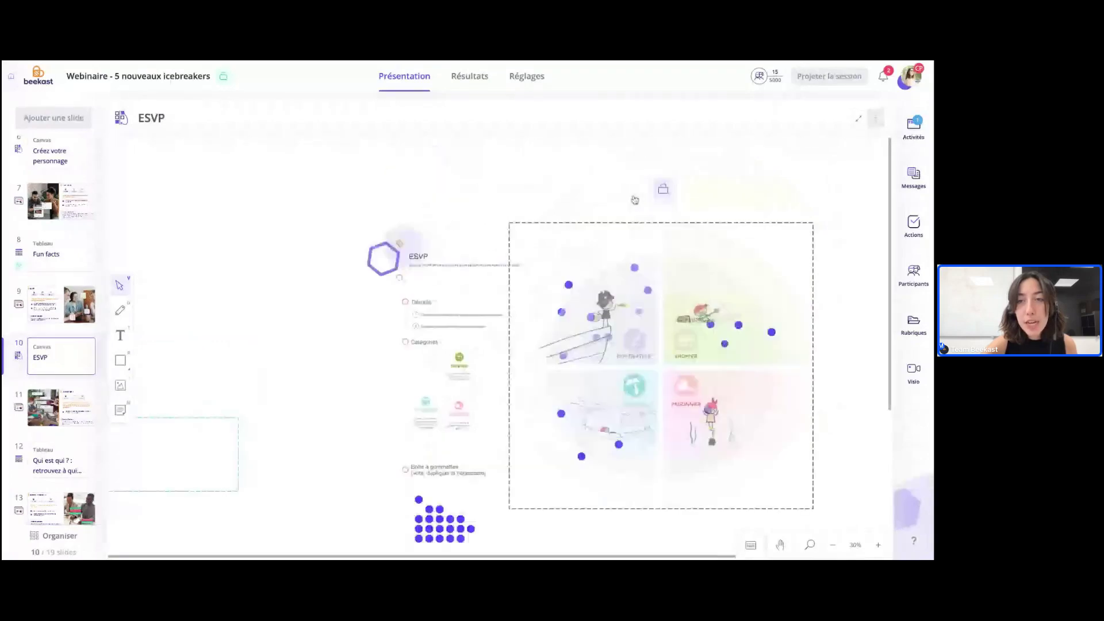
# Unlock the Shopper category card and lock it in place again, finishing with the Prisonnier card selected
pyautogui.click(465, 369)
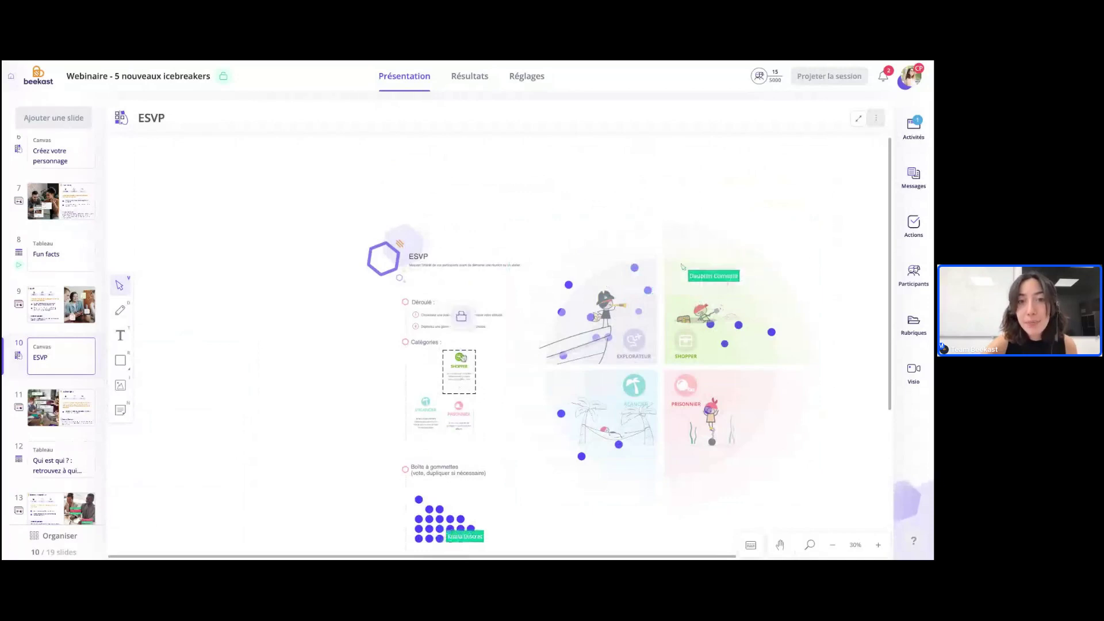
pyautogui.click(460, 318)
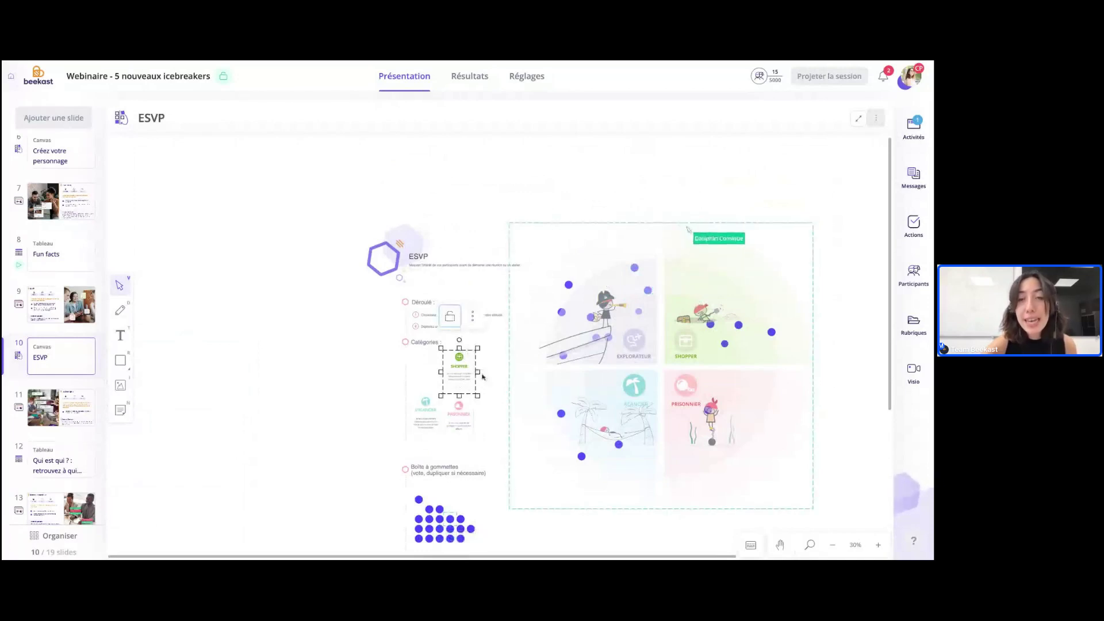
pyautogui.scroll(-2, 482, 377)
pyautogui.hscroll(1, 482, 376)
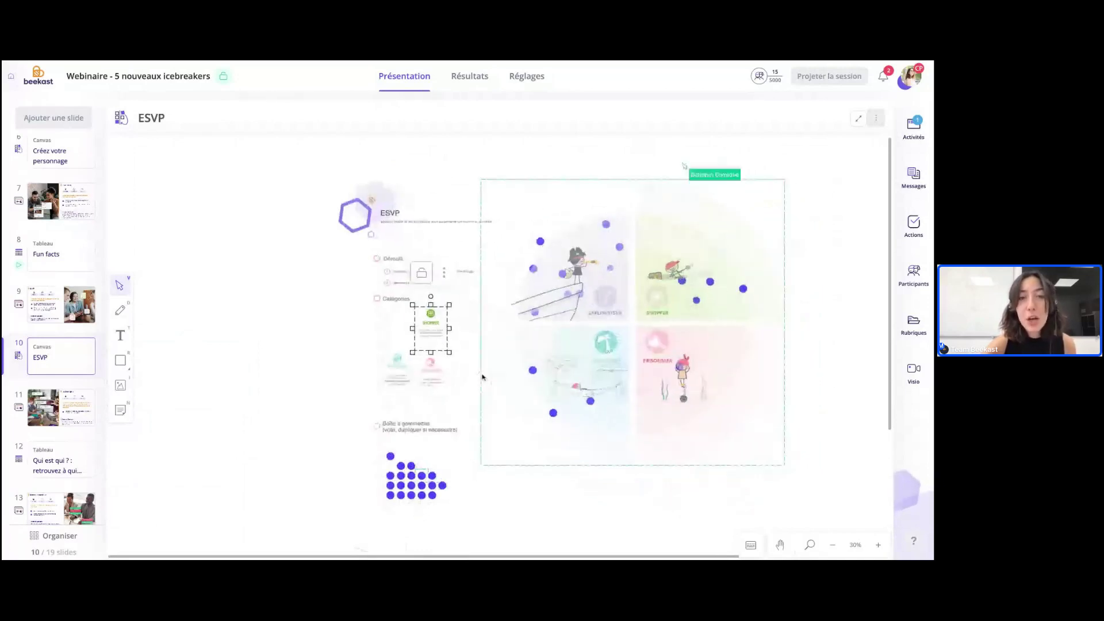
pyautogui.scroll(1, 313, 360)
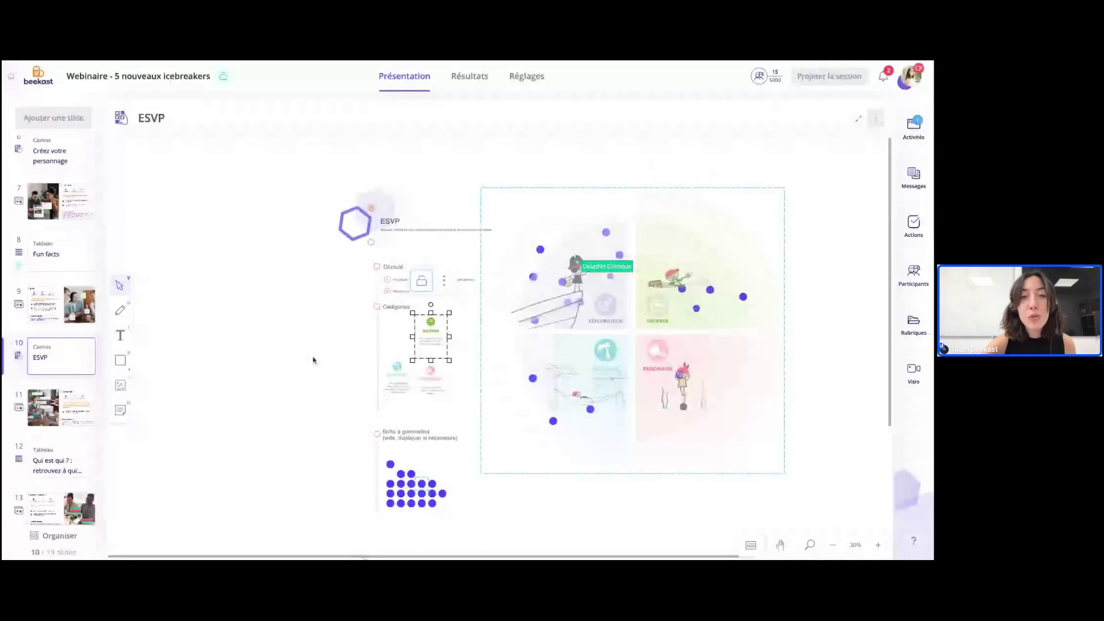
pyautogui.click(418, 284)
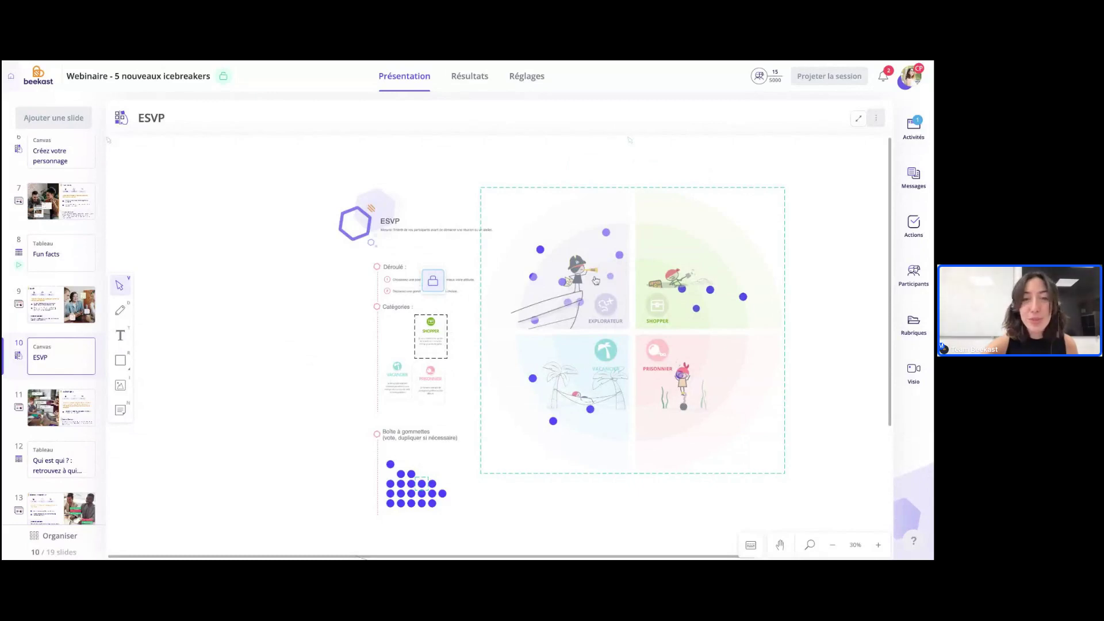
pyautogui.click(432, 381)
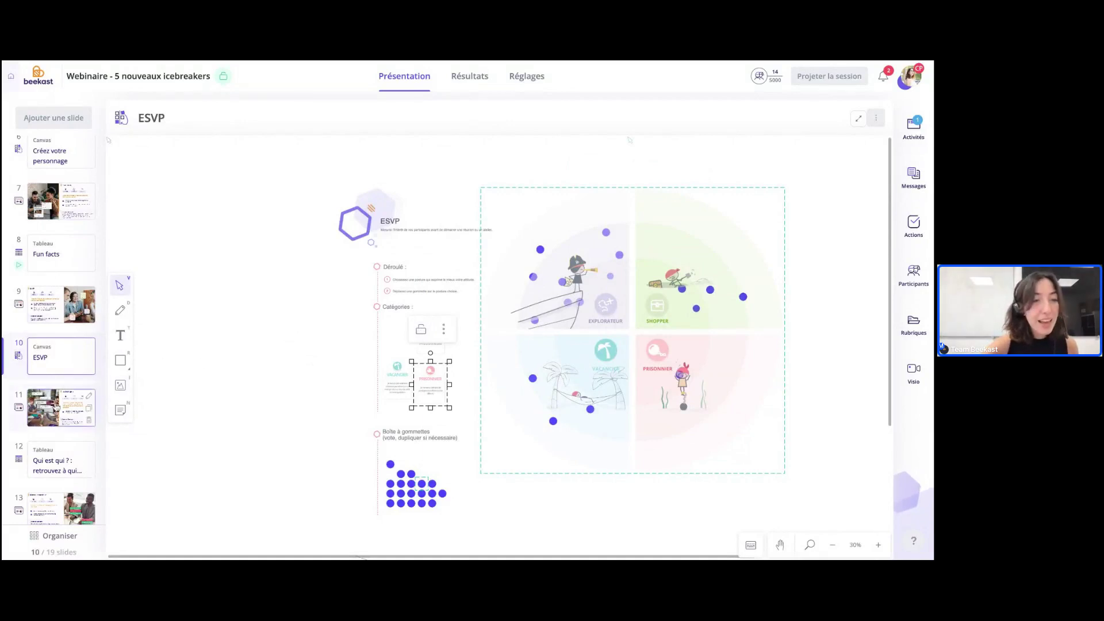
# Present slide 11 "Qui est qui ?" in the projection window and advance to the "Menteur menteur : trouvez le mensonge !" board
pyautogui.click(57, 406)
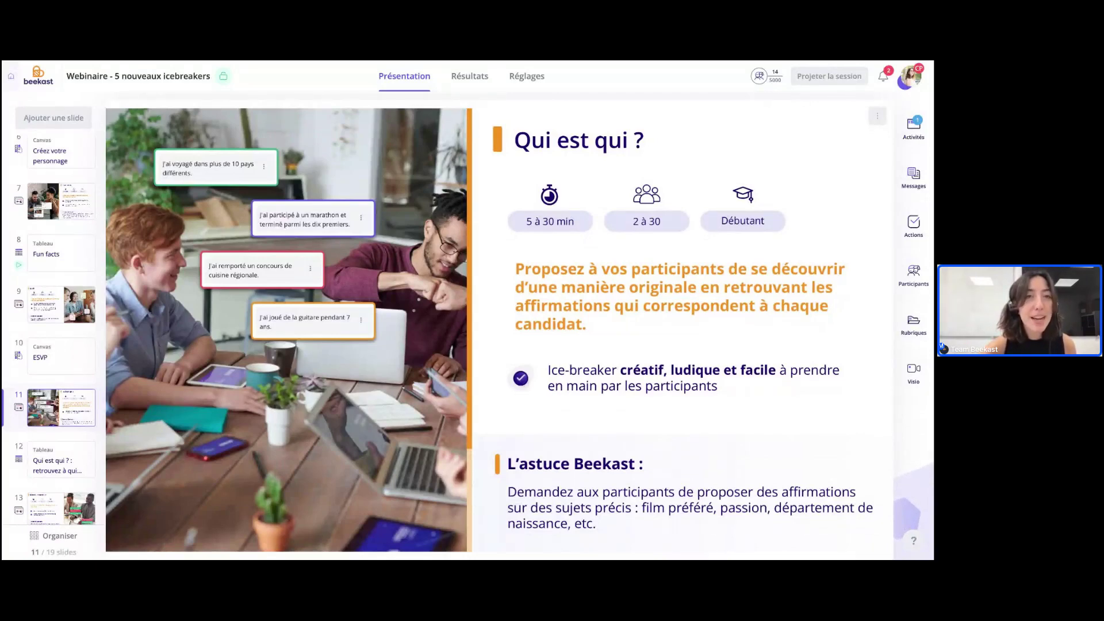
pyautogui.hotkey('alt', 'Tab')
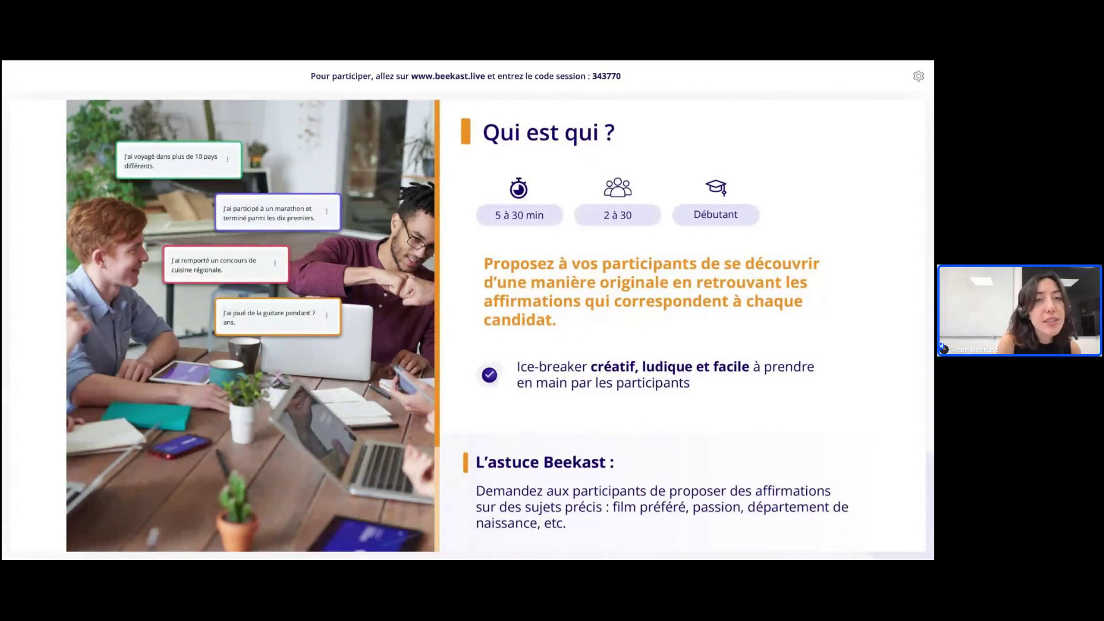
pyautogui.press('Right')
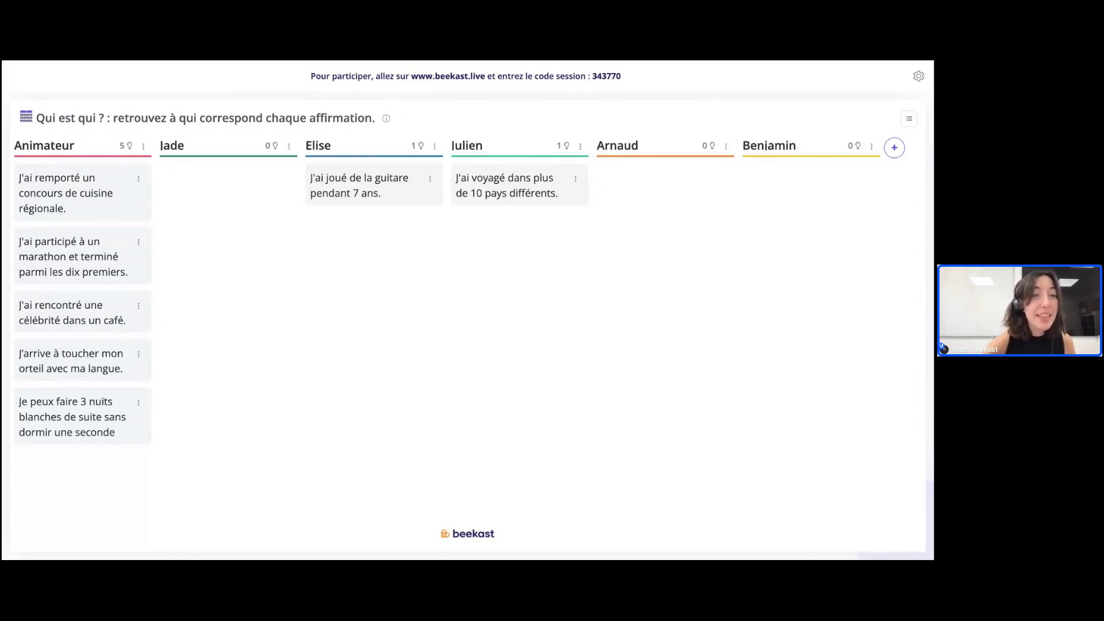
pyautogui.press('Right')
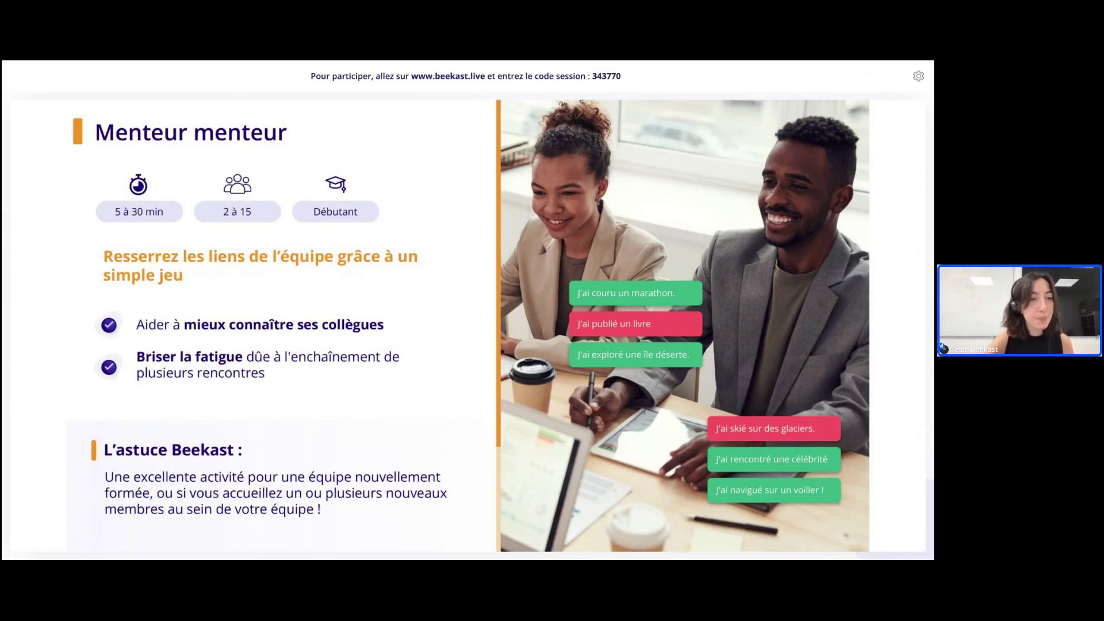
pyautogui.press('Right')
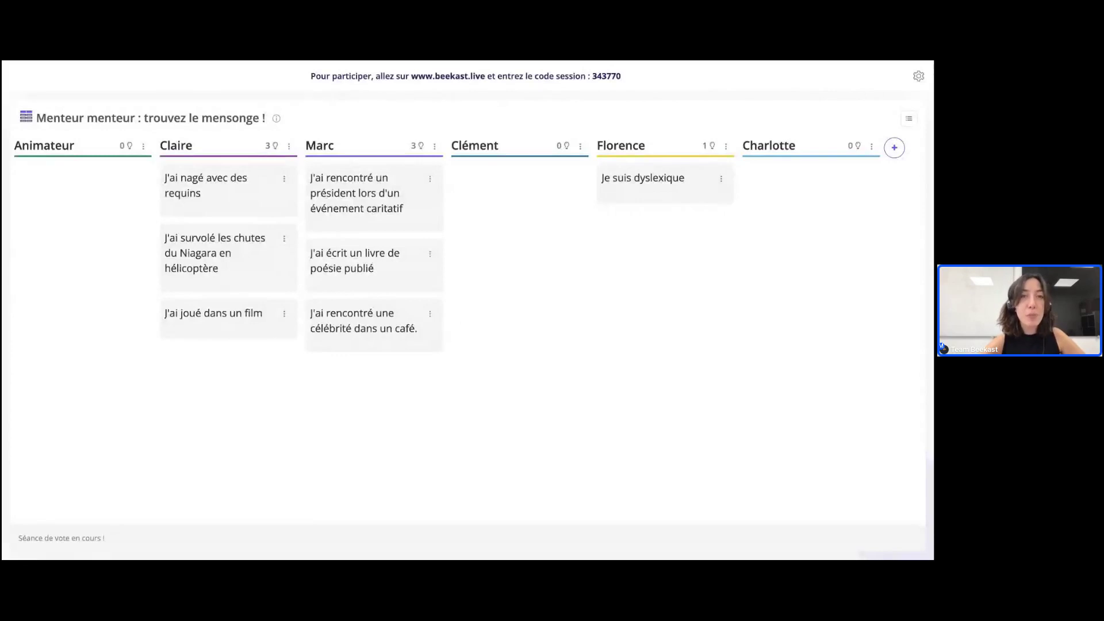
# Return from the projection to the session editor and start voting on the "Menteur menteur" board, dismissing the voting instructions
pyautogui.press('Escape')
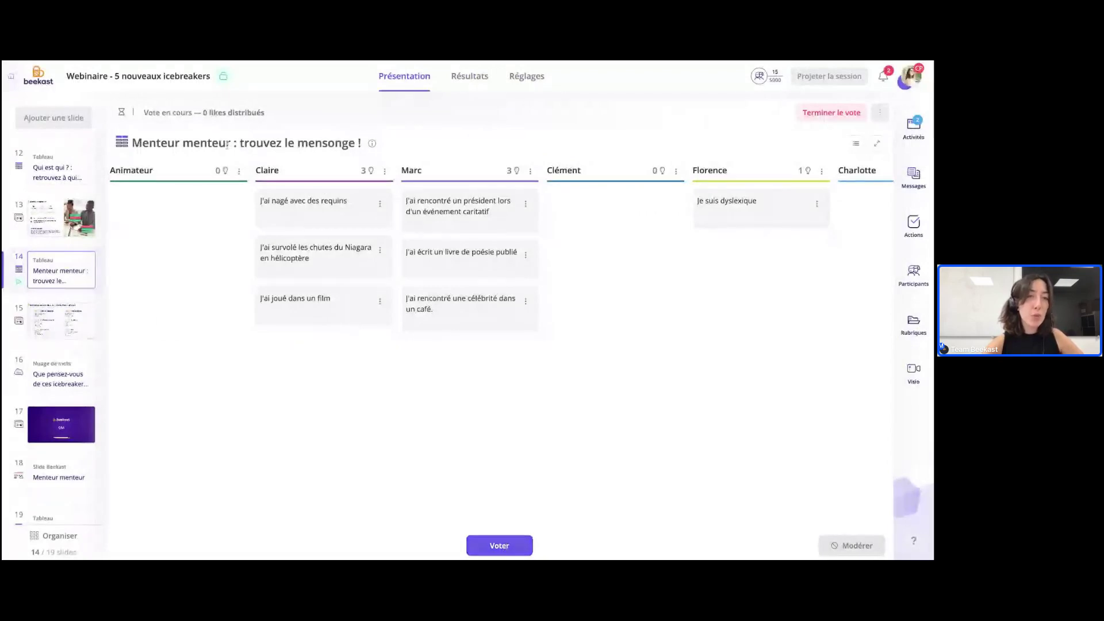
pyautogui.tripleClick(142, 112)
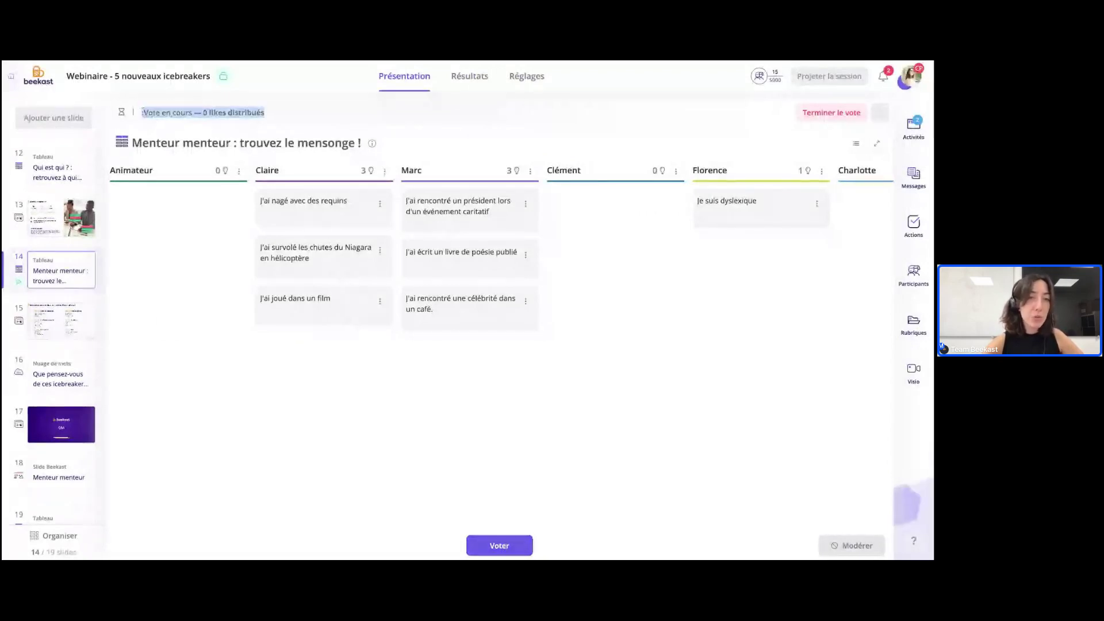
pyautogui.click(379, 393)
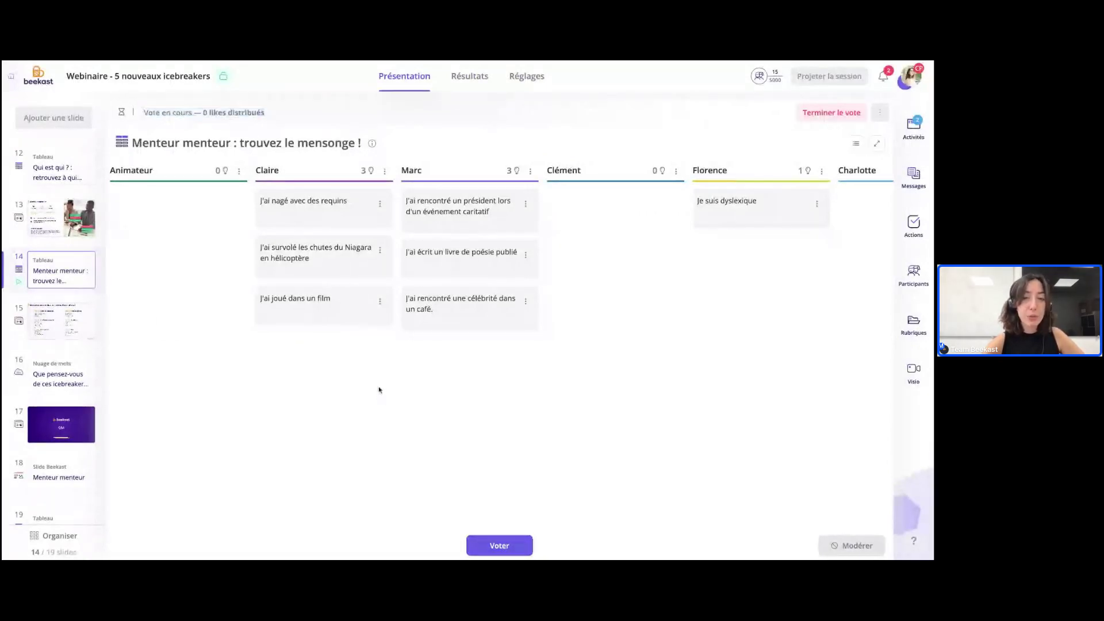
pyautogui.click(500, 544)
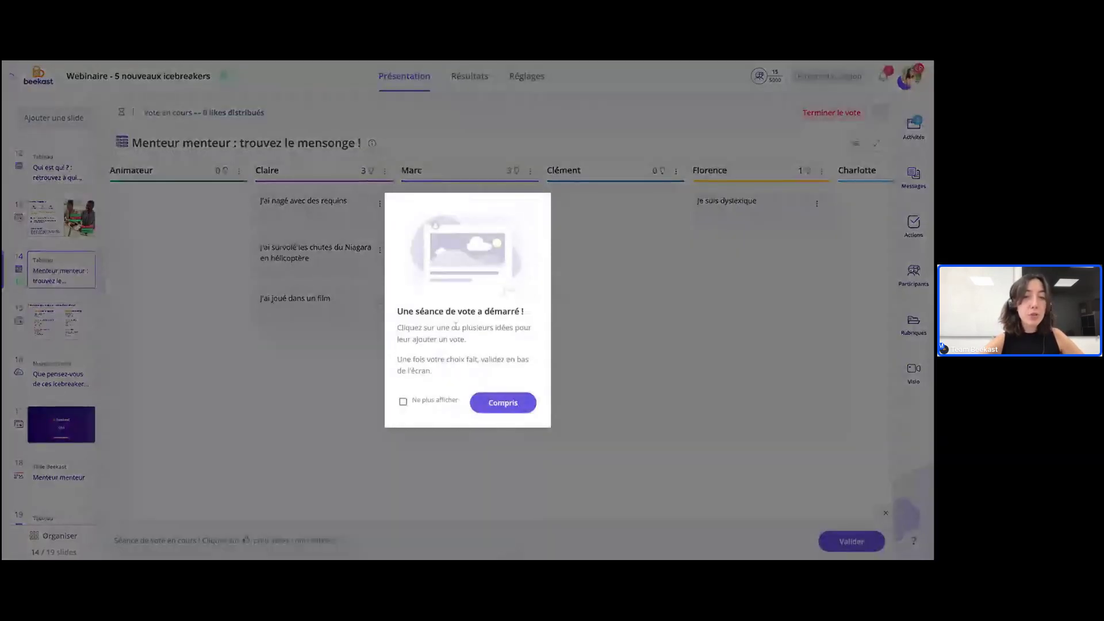
pyautogui.click(506, 406)
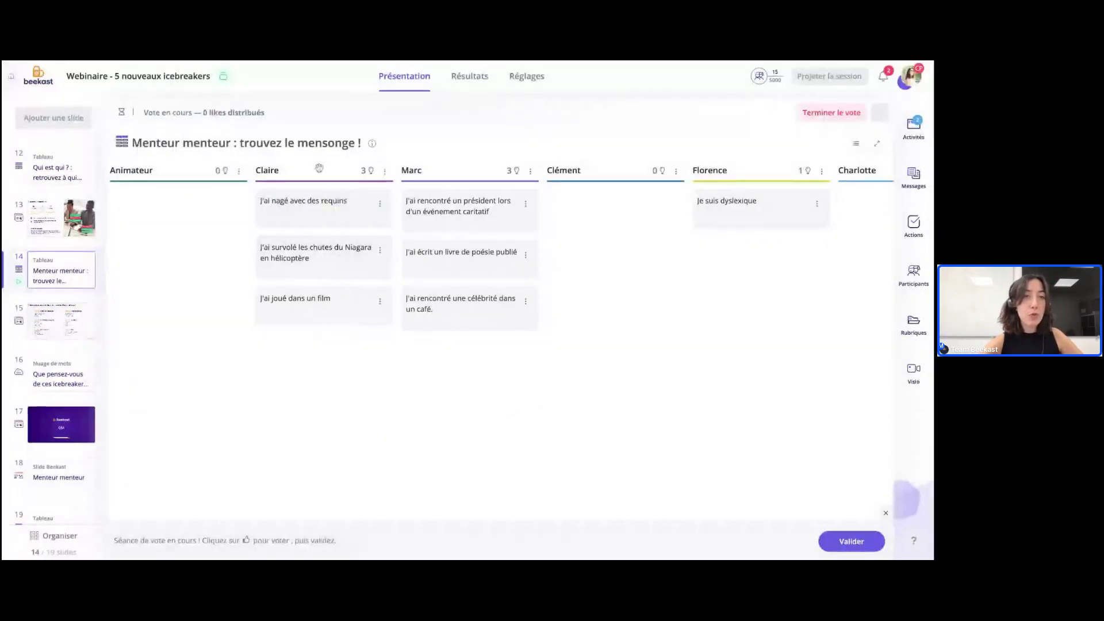
# Vote for "J'ai joué dans un film" and "J'ai rencontré un président lors d'un événement caritatif", and submit the votes
pyautogui.moveTo(323, 211)
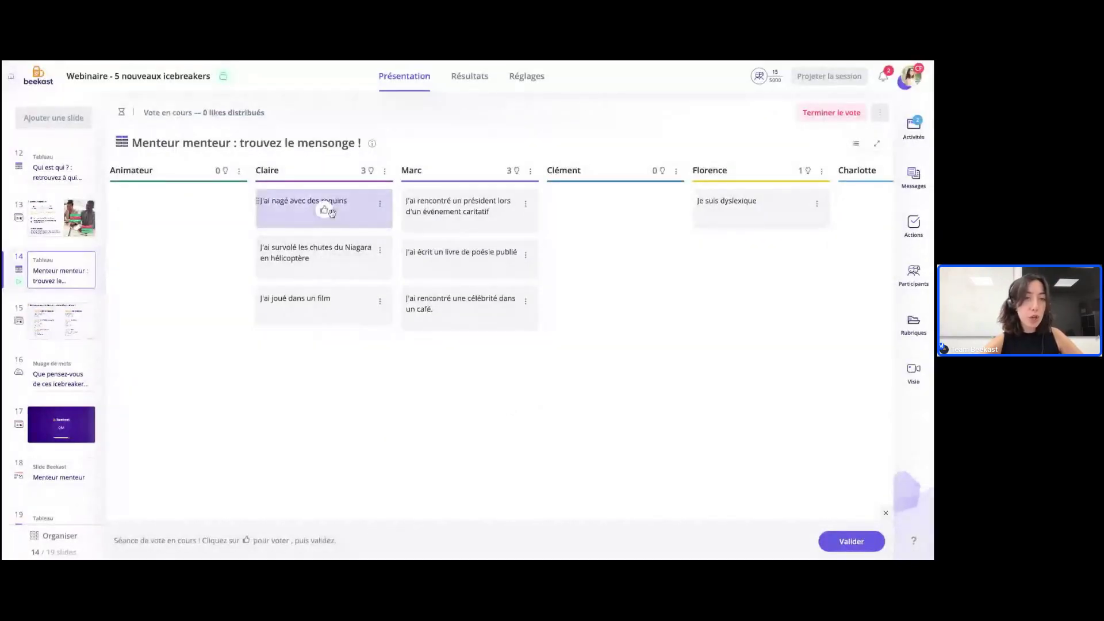
pyautogui.click(324, 211)
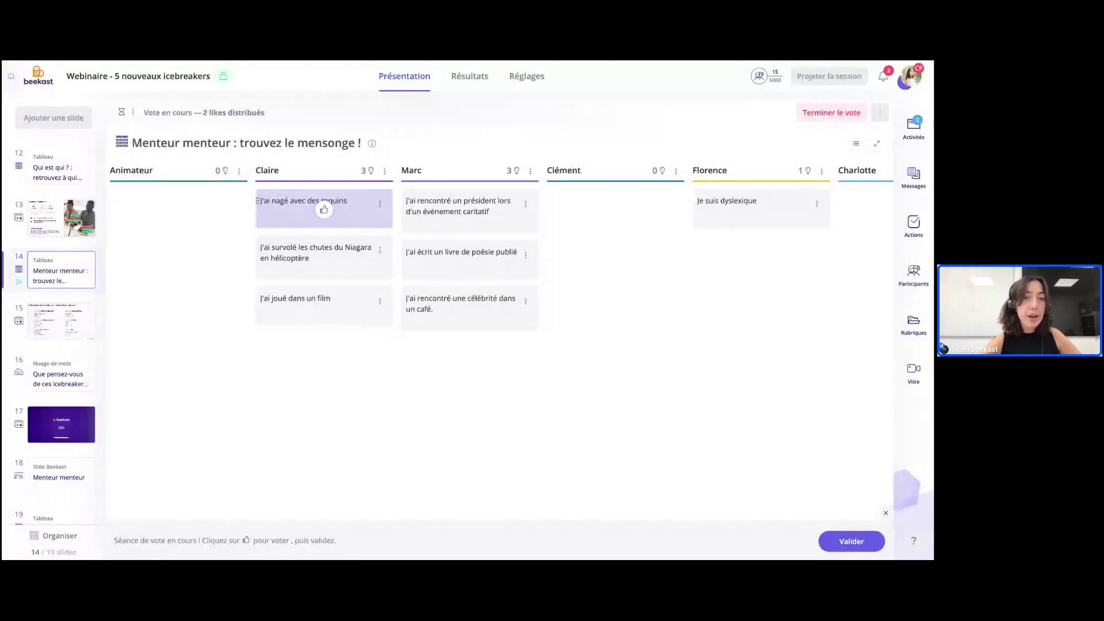
pyautogui.click(324, 309)
pyautogui.moveTo(456, 240)
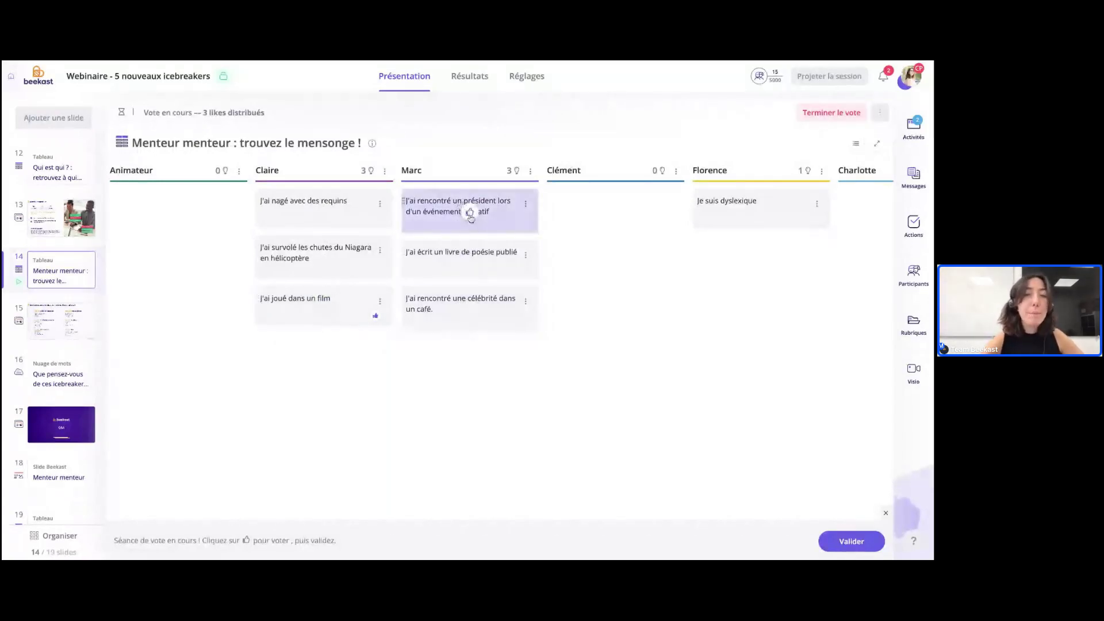
pyautogui.click(470, 214)
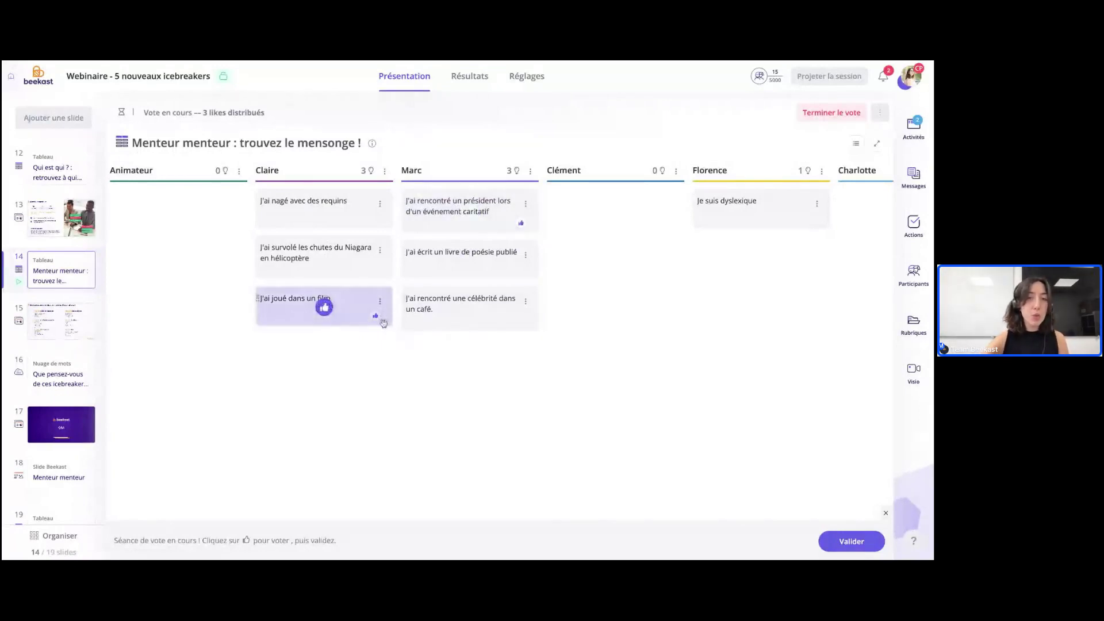
pyautogui.click(856, 546)
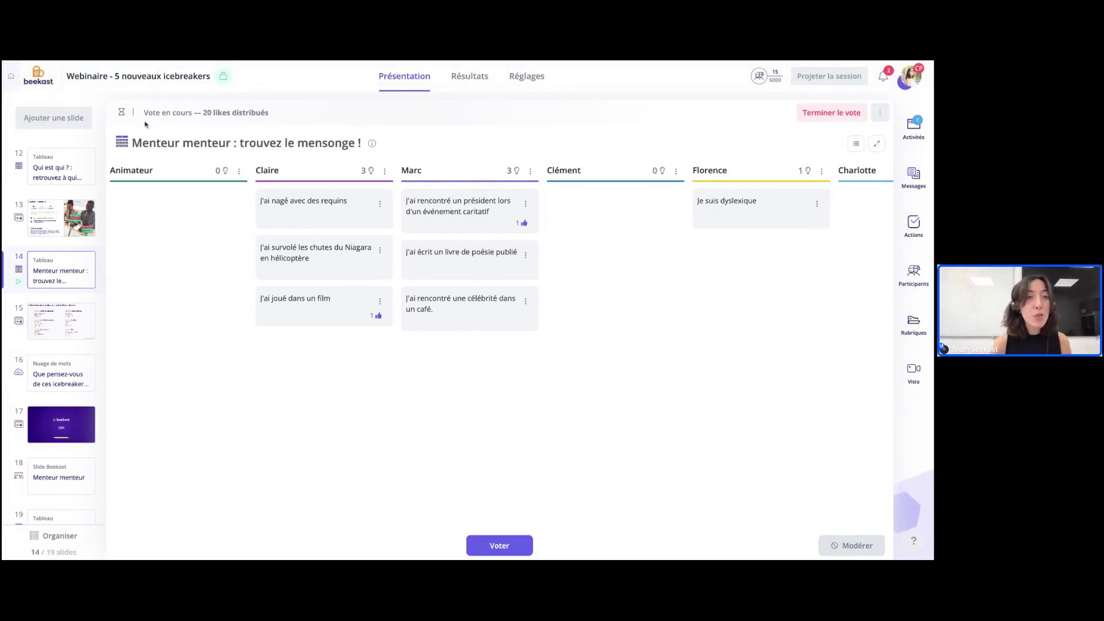
# Highlight the count of distributed likes above the "Menteur menteur" board and end the vote
pyautogui.moveTo(144, 112); pyautogui.dragTo(270, 114)
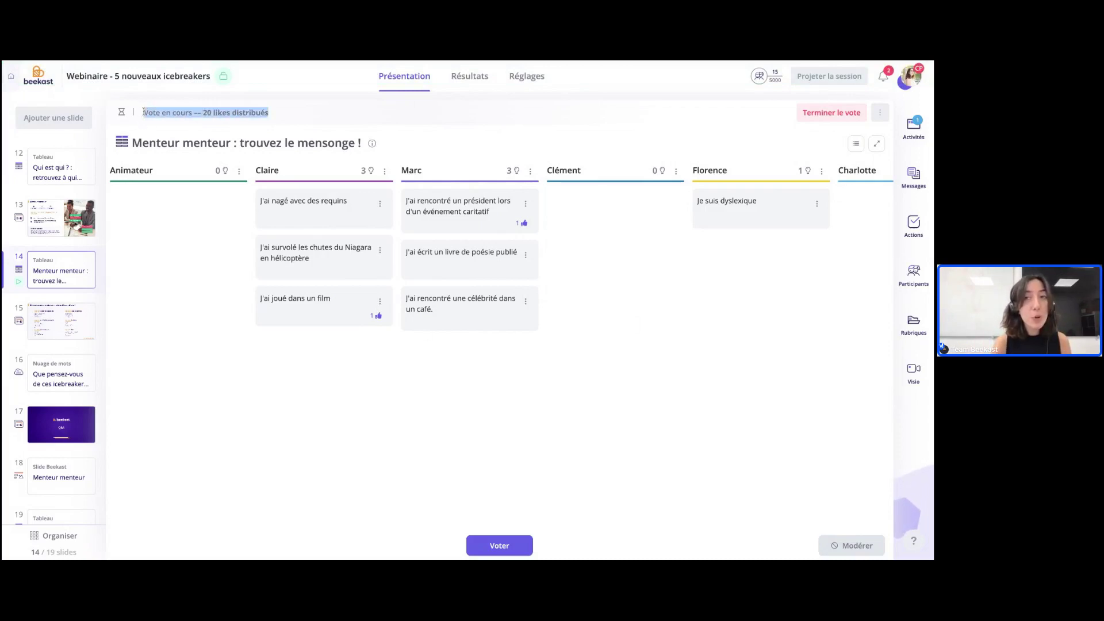
pyautogui.click(204, 112)
pyautogui.moveTo(203, 112); pyautogui.dragTo(269, 112)
pyautogui.click(274, 114)
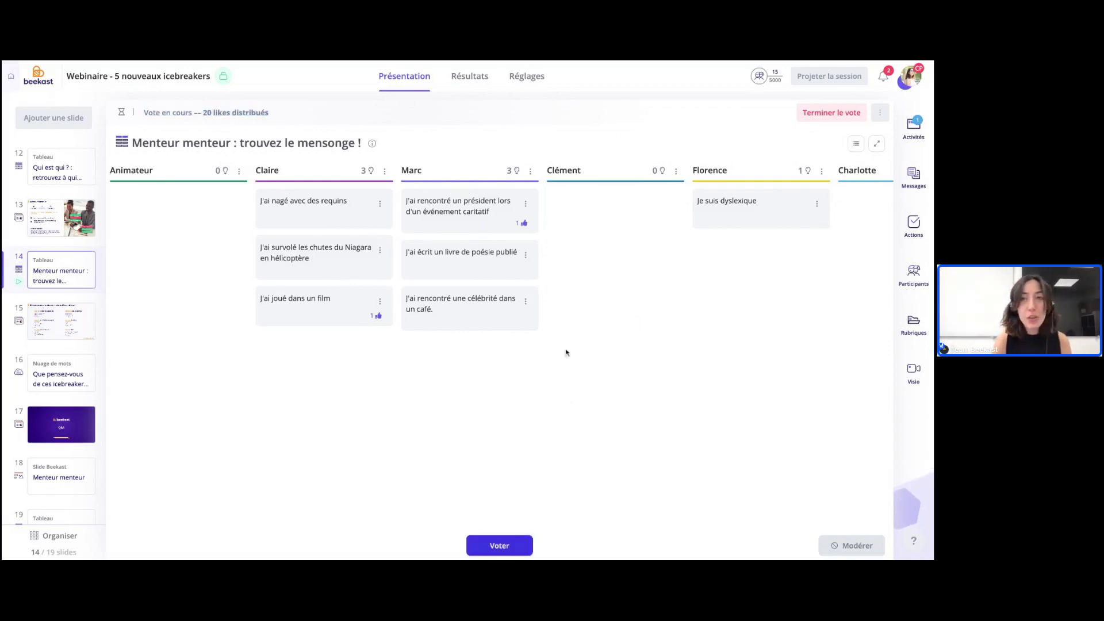
pyautogui.click(820, 113)
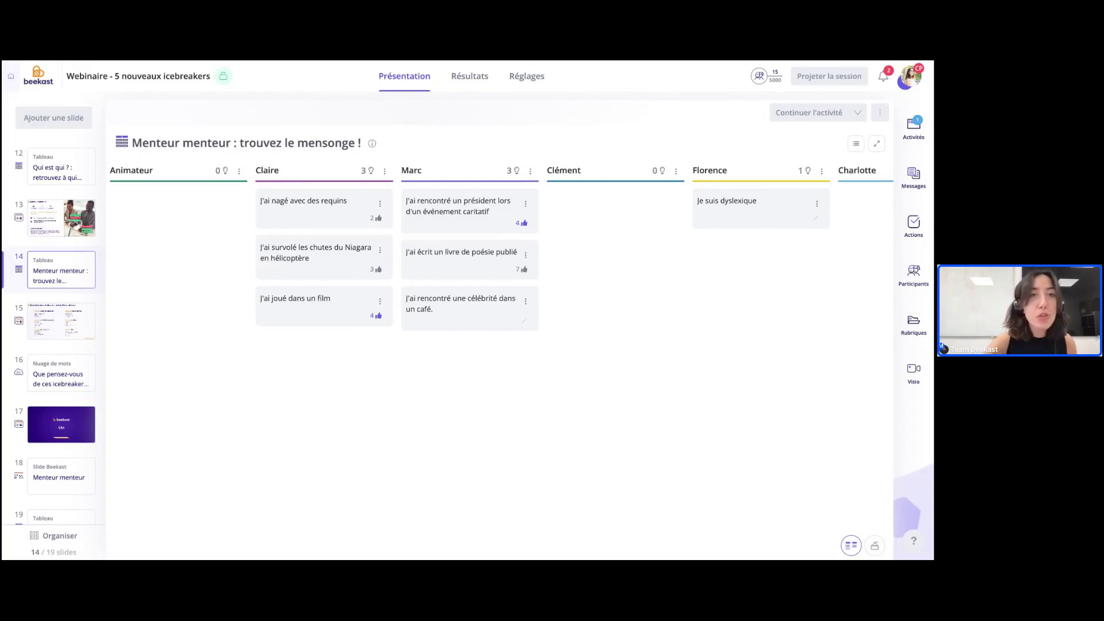
# Open the word cloud slide "Que pensez-vous de ces icebreakers ?" and start its activity
pyautogui.click(69, 371)
pyautogui.click(816, 113)
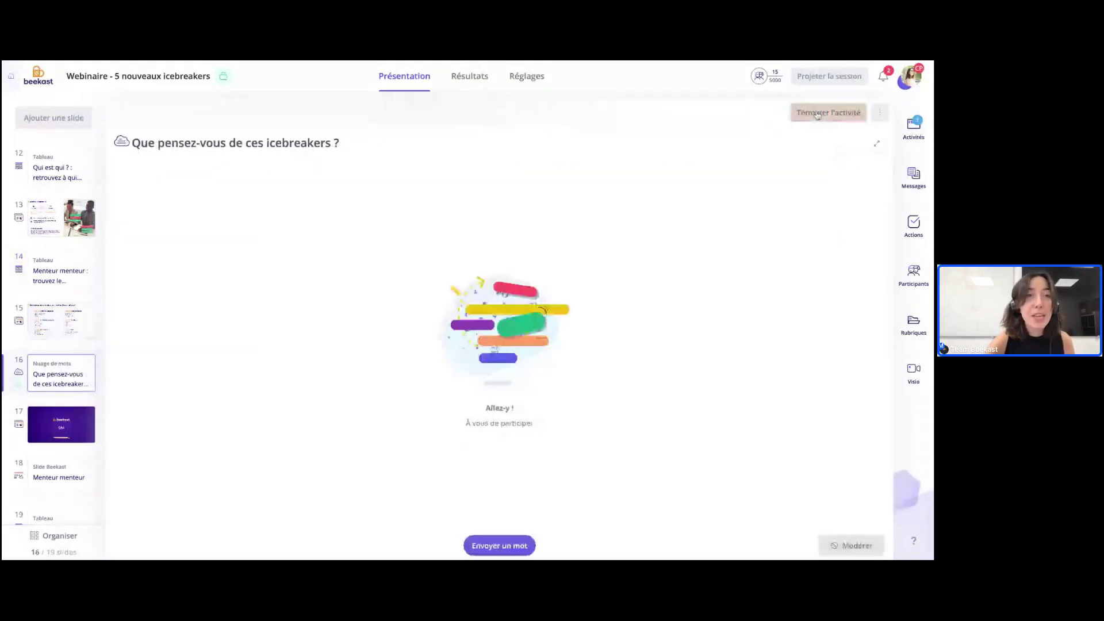